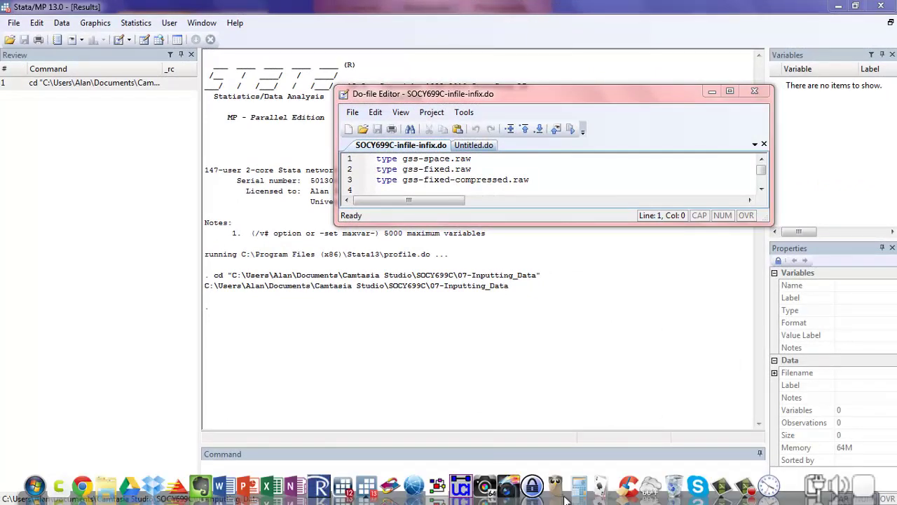
Bring the main Stata window in front of the Do-file Editor.
{"action": "left_click", "coordinate": [332, 469]}
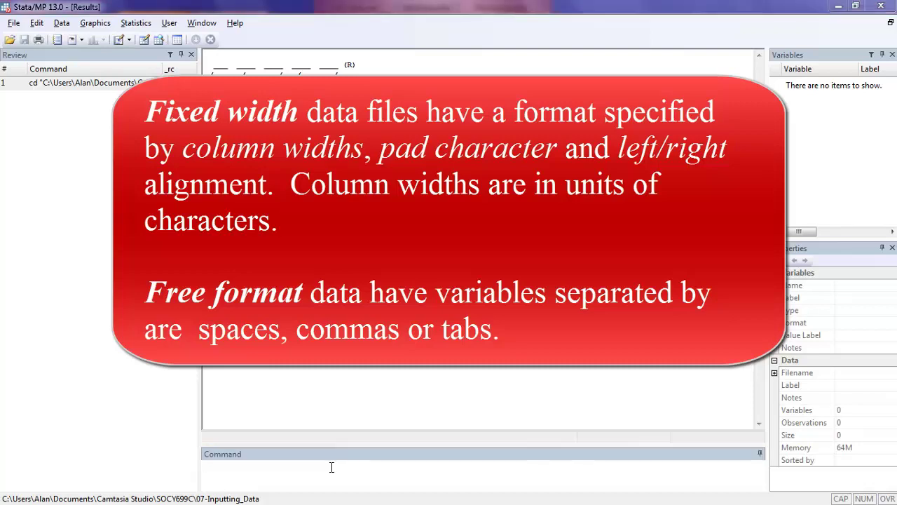
Return to the Do-file Editor and select the three type commands on lines 1–3.
{"action": "key", "text": "alt+Tab"}
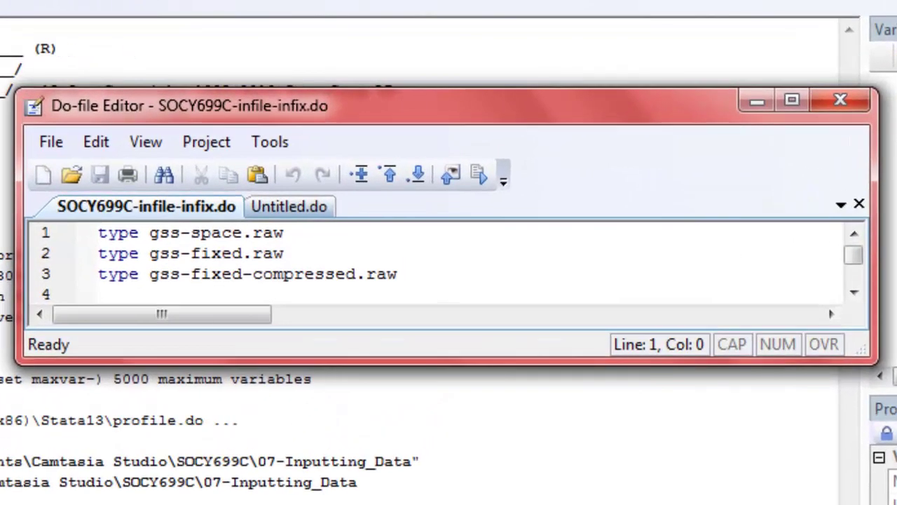
{"action": "left_click_drag", "start_coordinate": [443, 277], "coordinate": [27, 194]}
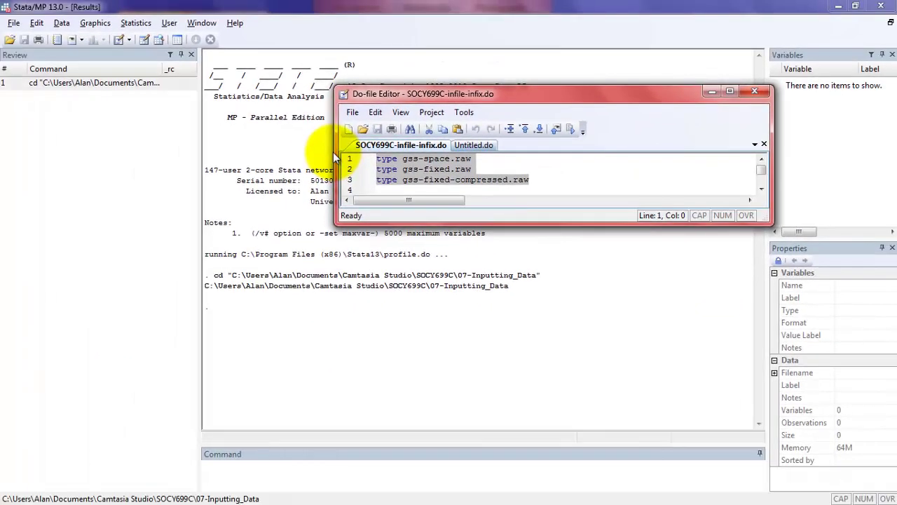
Run the selected type commands to print gss-space.raw, gss-fixed.raw and gss-fixed-compressed.raw.
{"action": "left_click", "coordinate": [569, 131]}
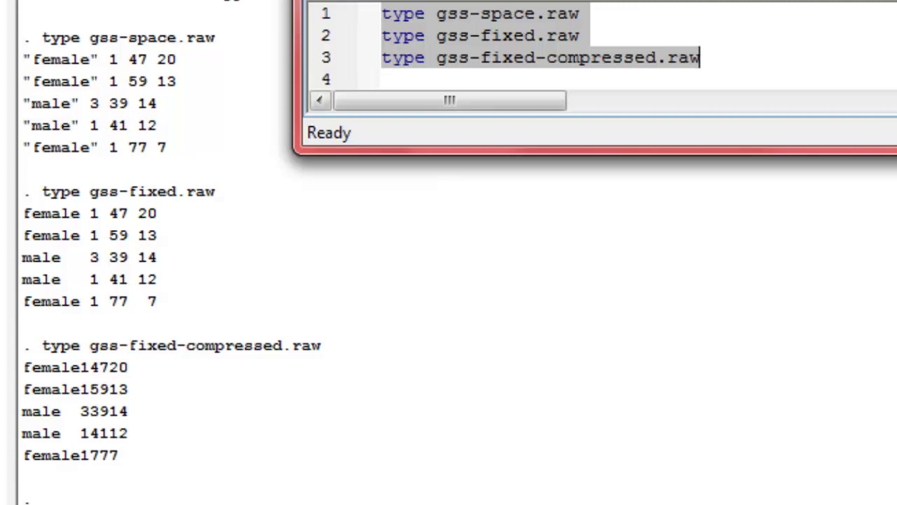
Enlarge the Do-file Editor and select the infile, desc and list lines 5–7.
{"action": "left_click_drag", "start_coordinate": [839, 145], "coordinate": [845, 417]}
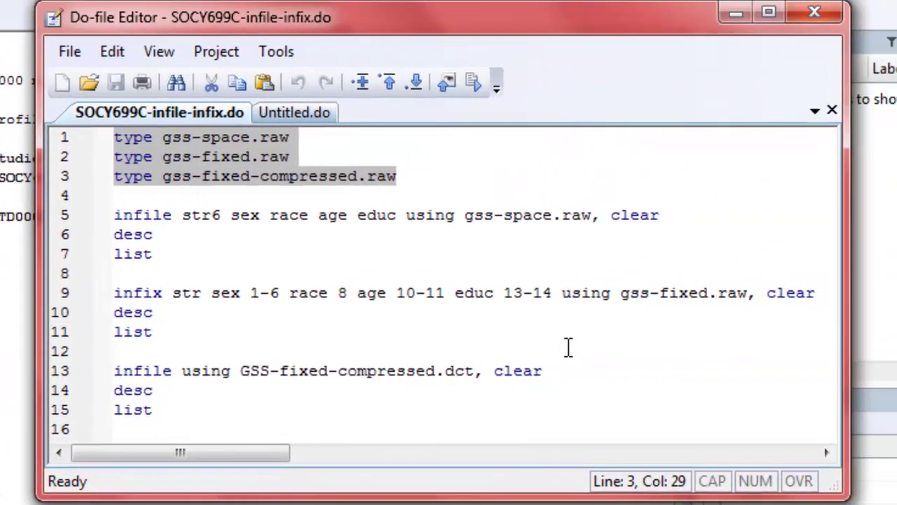
{"action": "left_click_drag", "start_coordinate": [48, 215], "coordinate": [47, 252]}
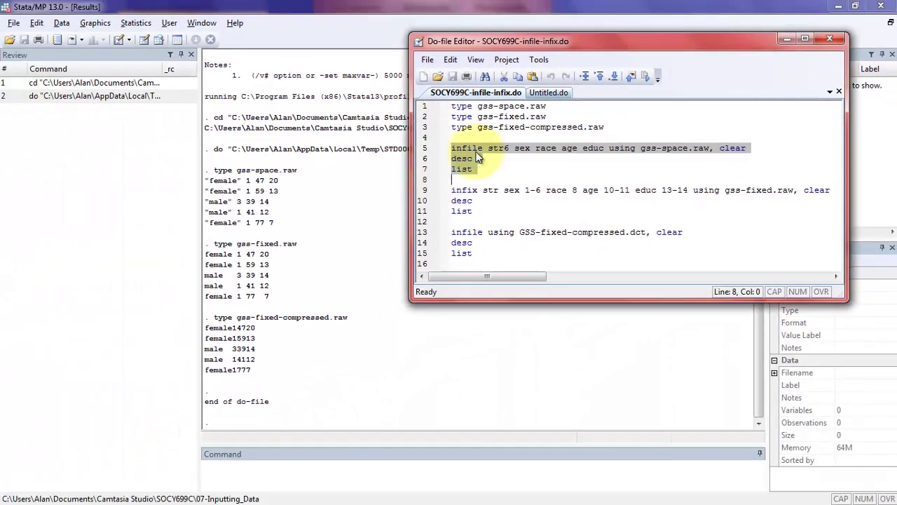
Run the infile block on lines 5–7 and review gss-space.raw's description and listing.
{"action": "left_click", "coordinate": [645, 78]}
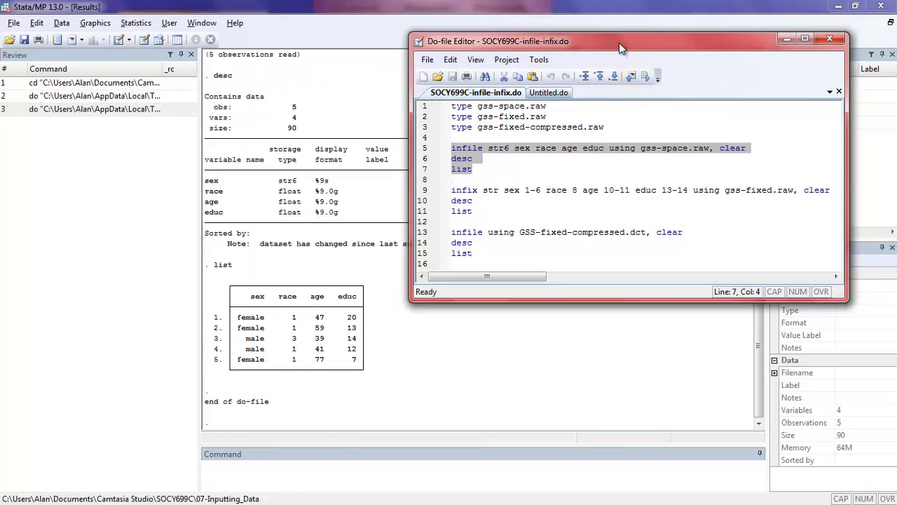
{"action": "left_click_drag", "start_coordinate": [619, 46], "coordinate": [723, 35]}
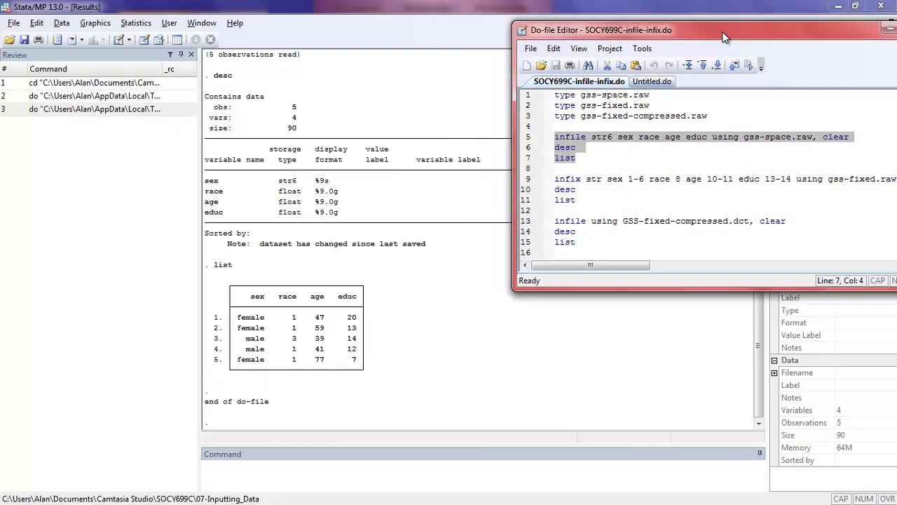
{"action": "left_click", "coordinate": [467, 92]}
{"action": "scroll", "coordinate": [471, 94], "scroll_direction": "up", "scroll_amount": 2}
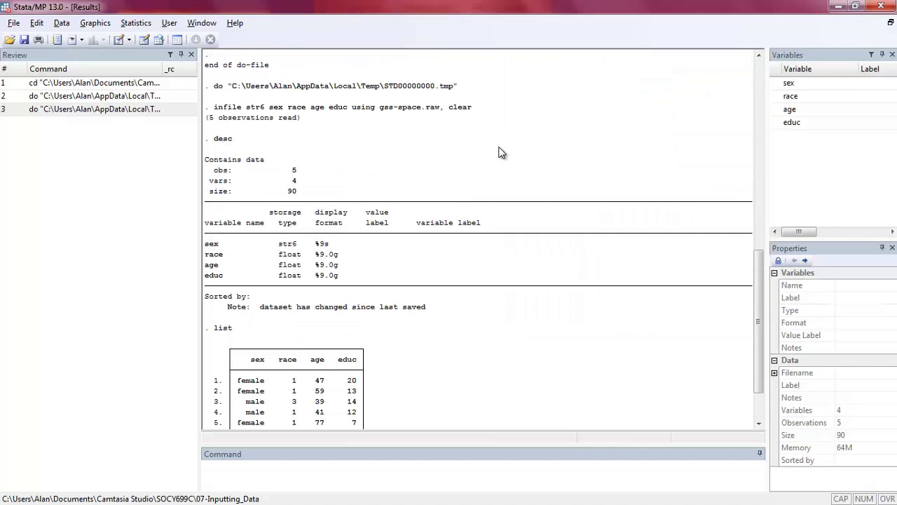
{"action": "scroll", "coordinate": [498, 147], "scroll_direction": "down", "scroll_amount": 1}
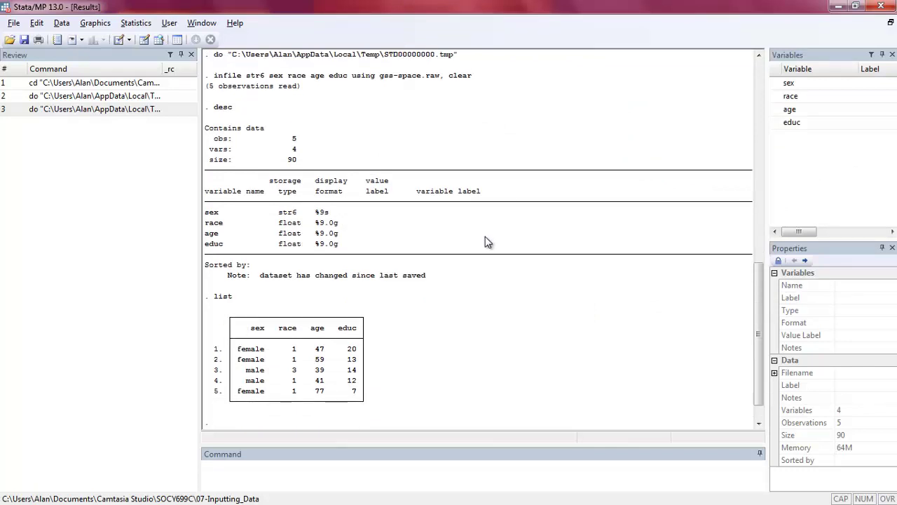
{"action": "scroll", "coordinate": [487, 242], "scroll_direction": "down", "scroll_amount": 1}
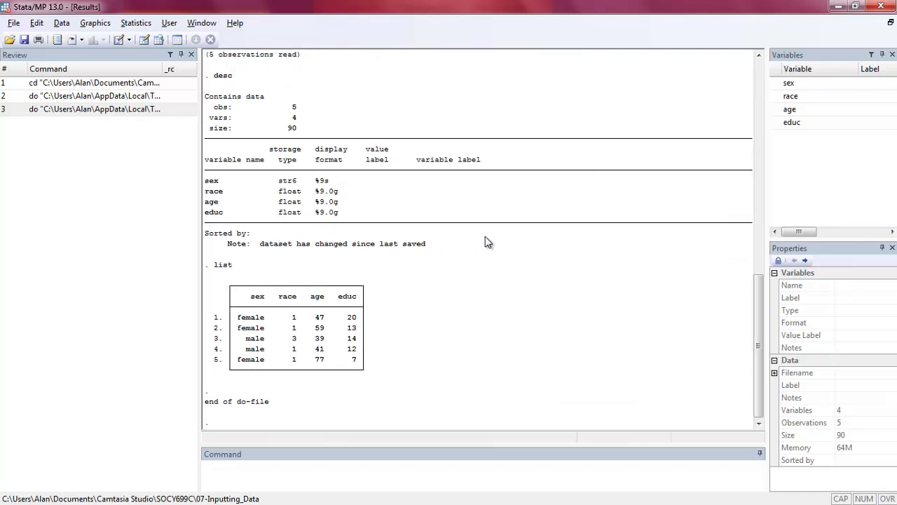
Widen the Do-file Editor so the infix line fits, and select lines 9–11.
{"action": "key", "text": "ctrl+9"}
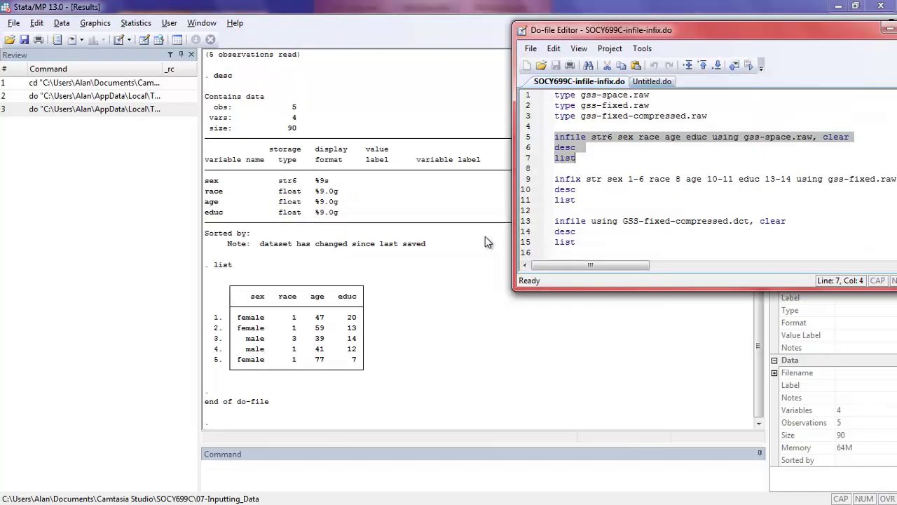
{"action": "left_click_drag", "start_coordinate": [518, 197], "coordinate": [475, 186]}
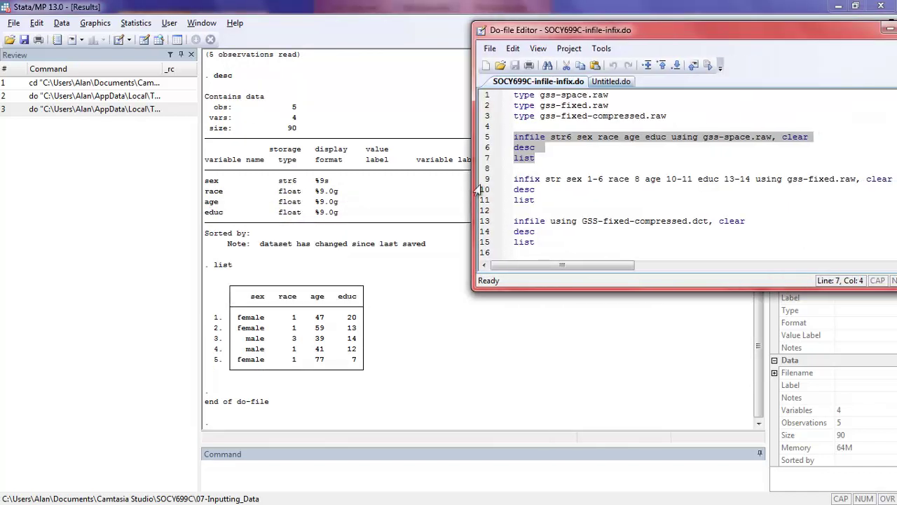
{"action": "left_click_drag", "start_coordinate": [678, 49], "coordinate": [644, 26]}
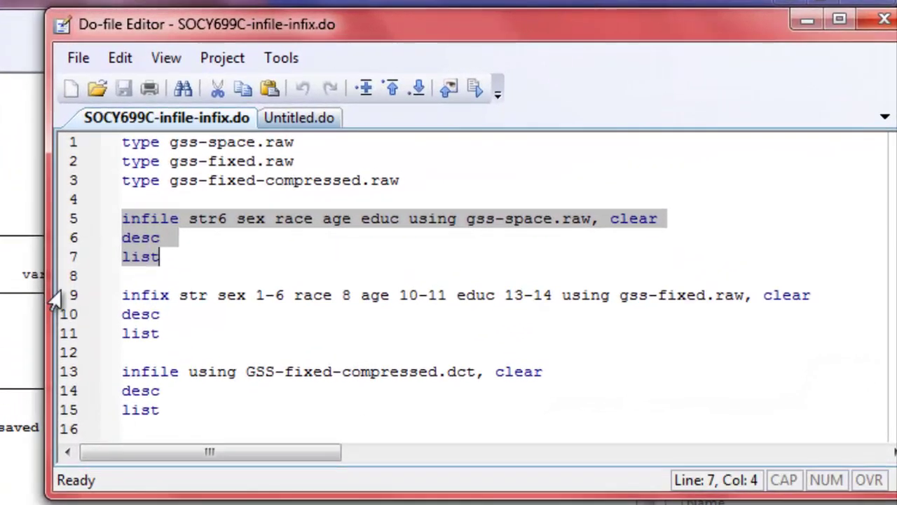
{"action": "left_click_drag", "start_coordinate": [70, 295], "coordinate": [68, 346]}
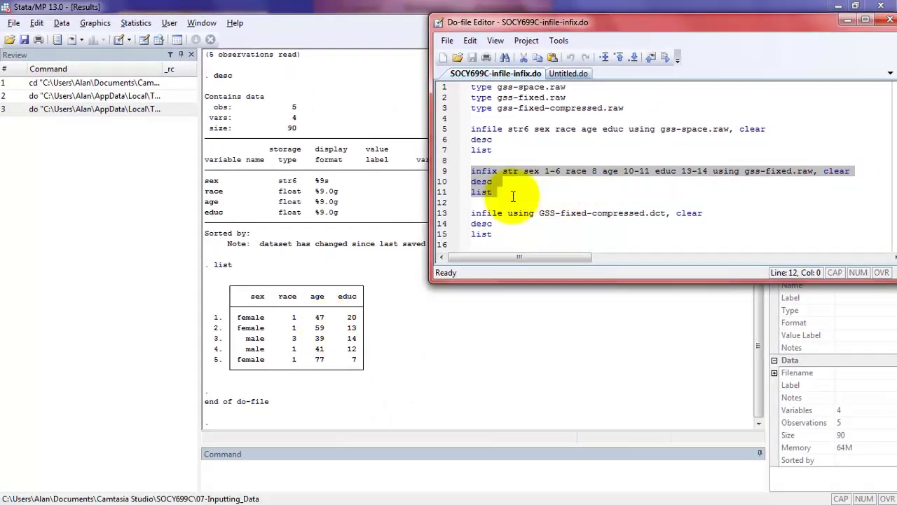
Run the infix, desc and list lines for gss-fixed.raw and review the output.
{"action": "left_click", "coordinate": [664, 60]}
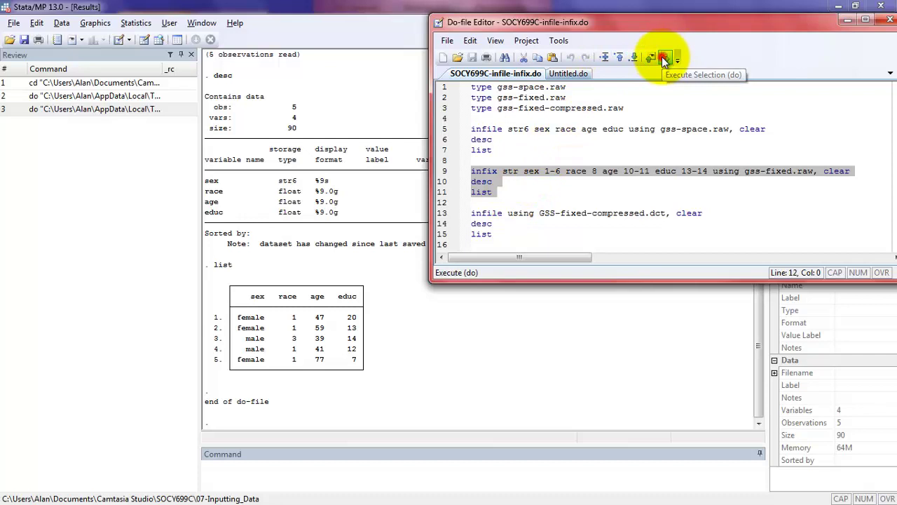
{"action": "left_click", "coordinate": [590, 360]}
{"action": "scroll", "coordinate": [590, 360], "scroll_direction": "up", "scroll_amount": 3}
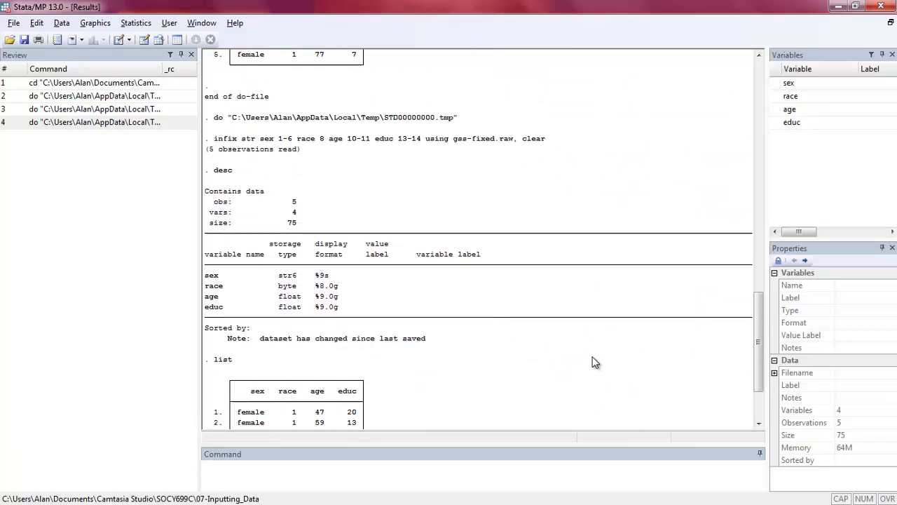
{"action": "scroll", "coordinate": [593, 362], "scroll_direction": "down", "scroll_amount": 3}
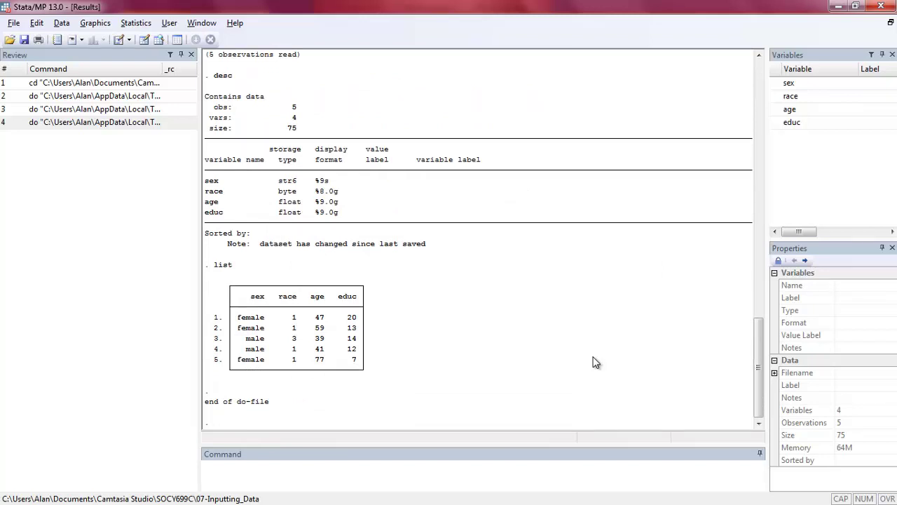
Bring SOCY699C-infile-infix.do back in front of the Results window.
{"action": "key", "text": "alt+Tab"}
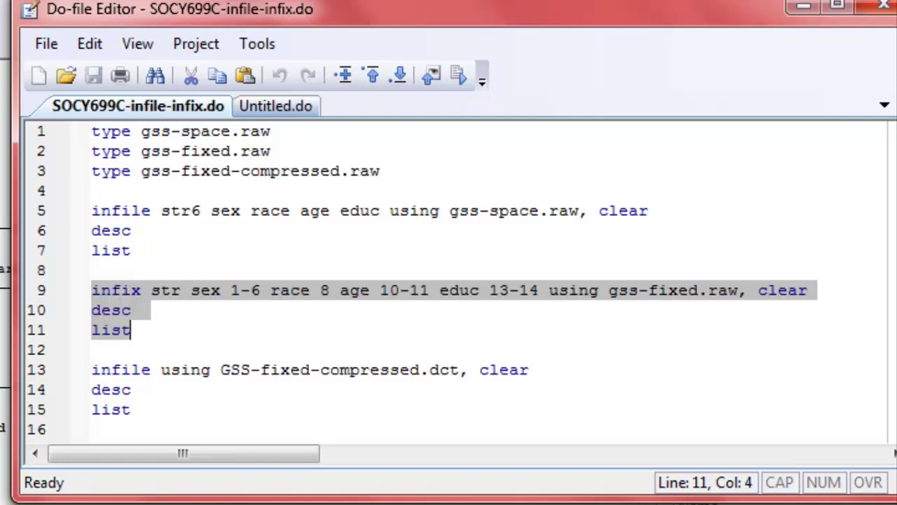
Open GSS-fixed-compressed.dct in the Do-file Editor, showing only Dictionary (*.dct) files.
{"action": "left_click", "coordinate": [63, 77]}
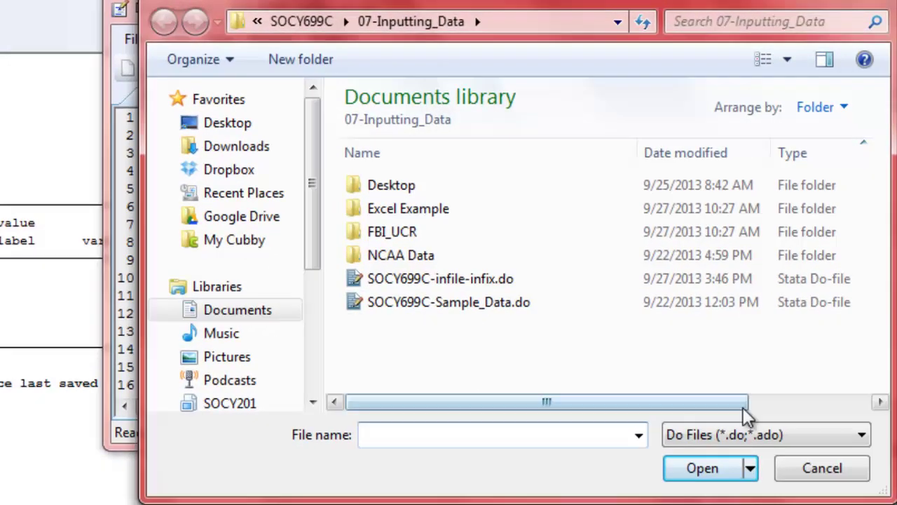
{"action": "left_click", "coordinate": [777, 464]}
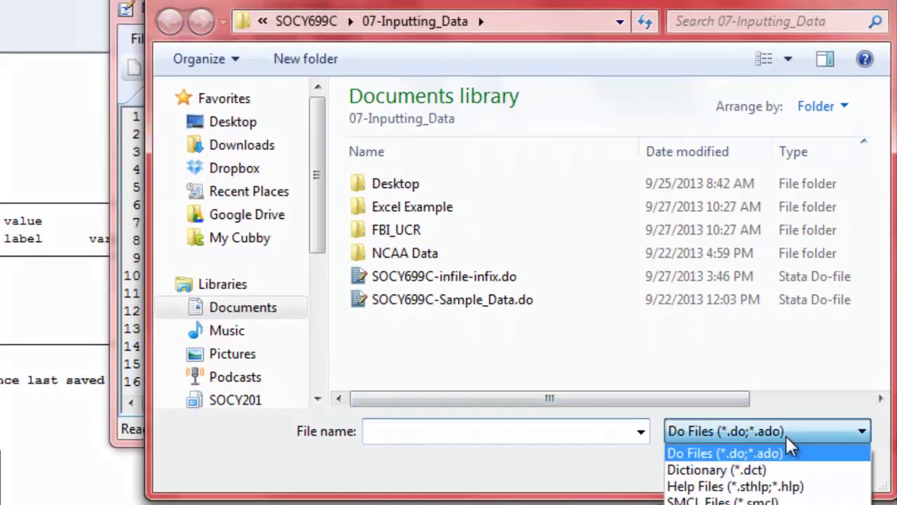
{"action": "left_click", "coordinate": [767, 470]}
{"action": "double_click", "coordinate": [460, 276]}
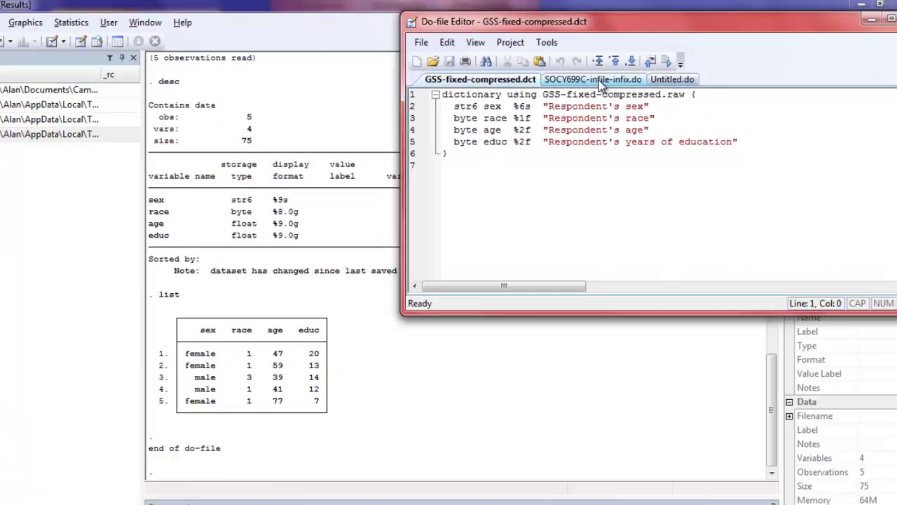
After reading the dictionary's definitions, switch back to the SOCY699C-infile-infix.do tab.
{"action": "left_click", "coordinate": [533, 123]}
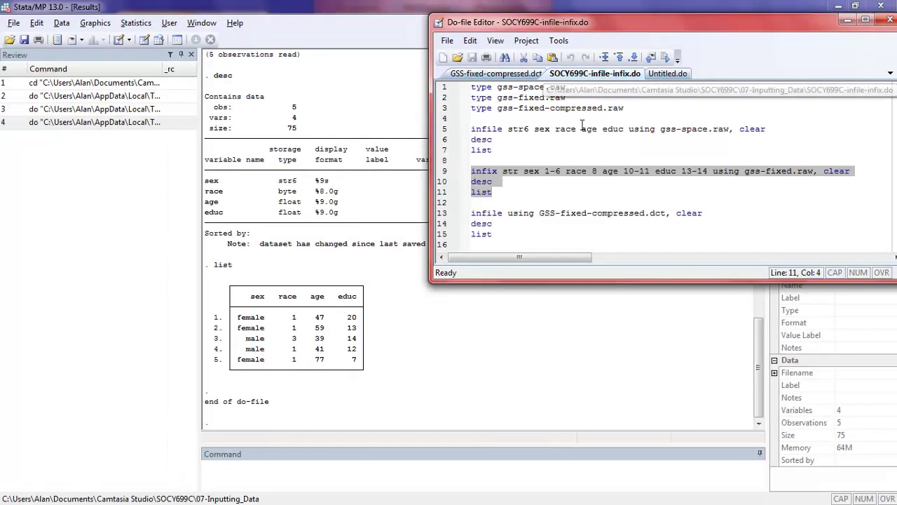
Run lines 13, 14 and 15 one by one: dictionary infile, desc, then list.
{"action": "left_click", "coordinate": [440, 213]}
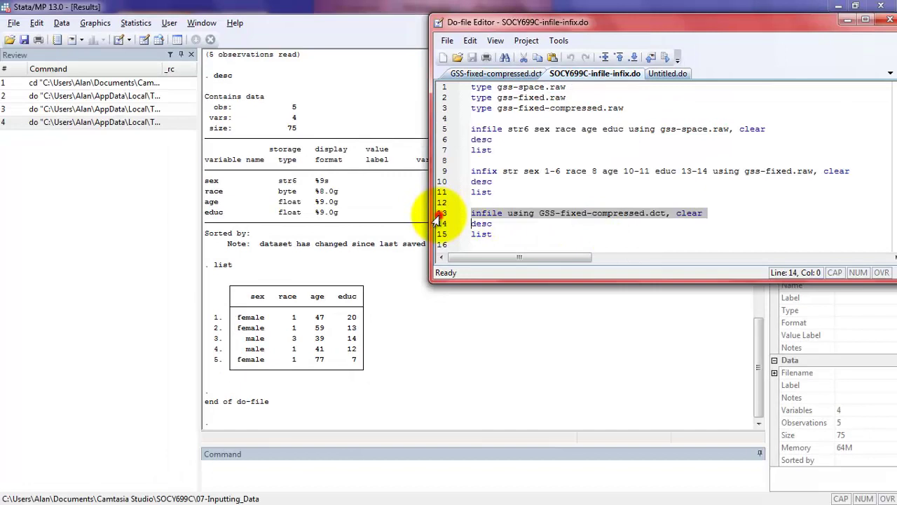
{"action": "left_click", "coordinate": [664, 58]}
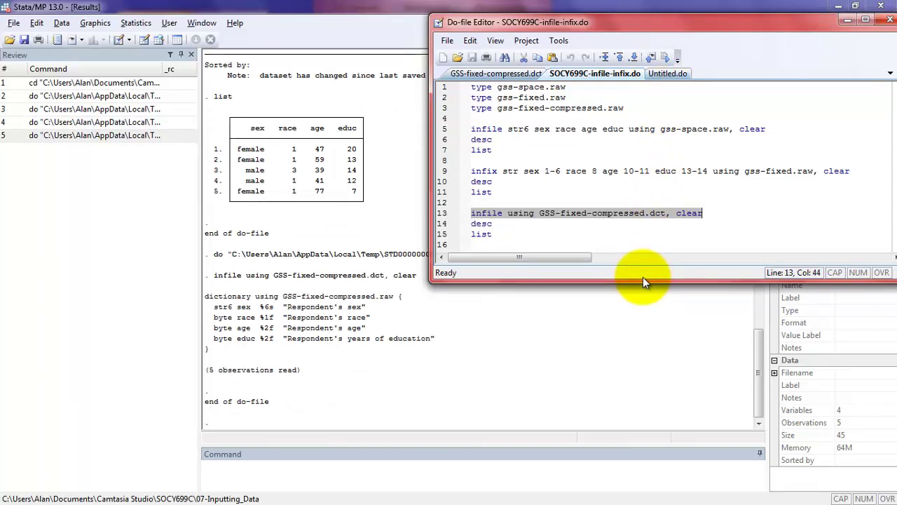
{"action": "left_click", "coordinate": [442, 225]}
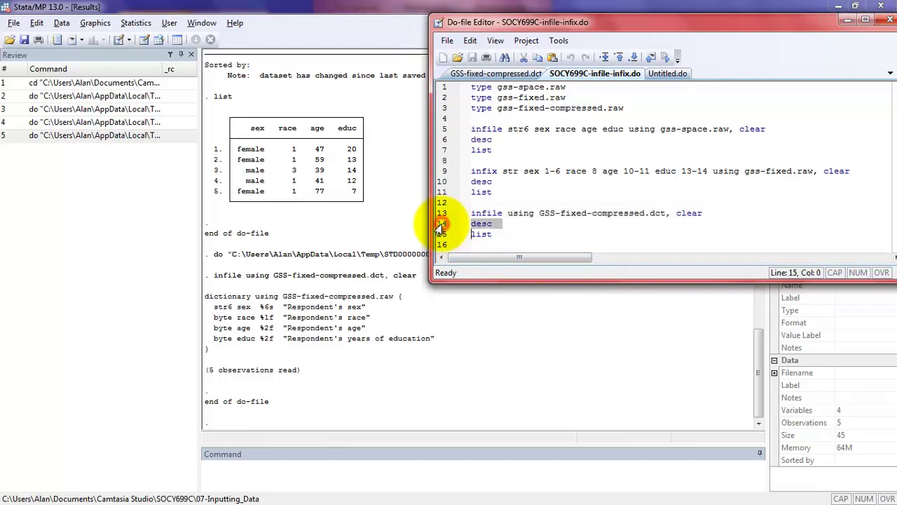
{"action": "left_click", "coordinate": [665, 57]}
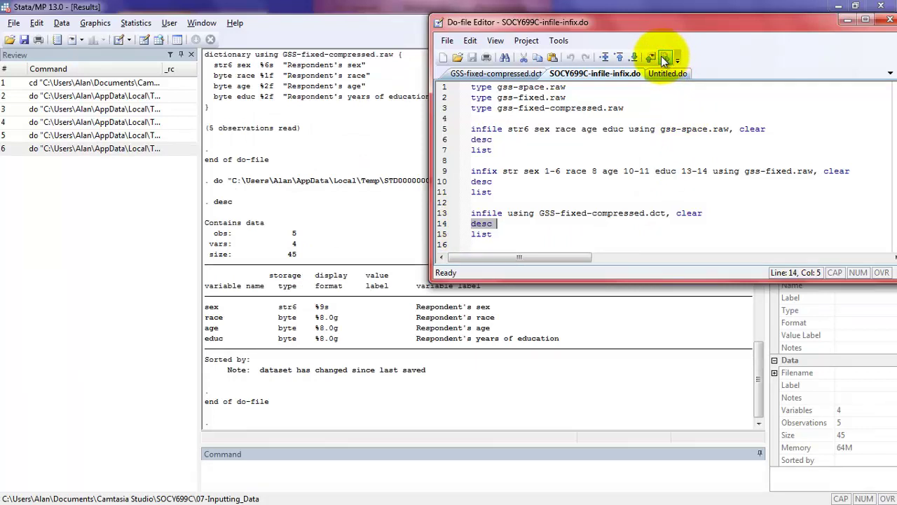
{"action": "left_click", "coordinate": [438, 235]}
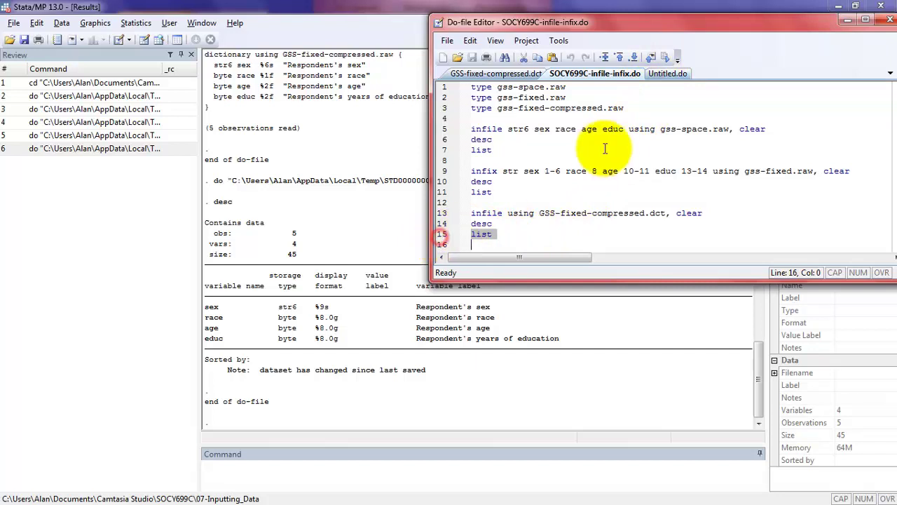
{"action": "left_click", "coordinate": [665, 62]}
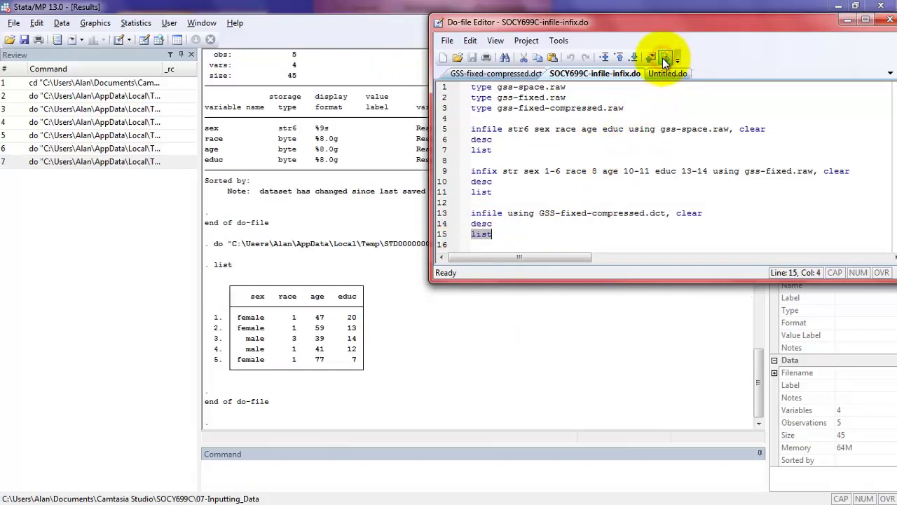